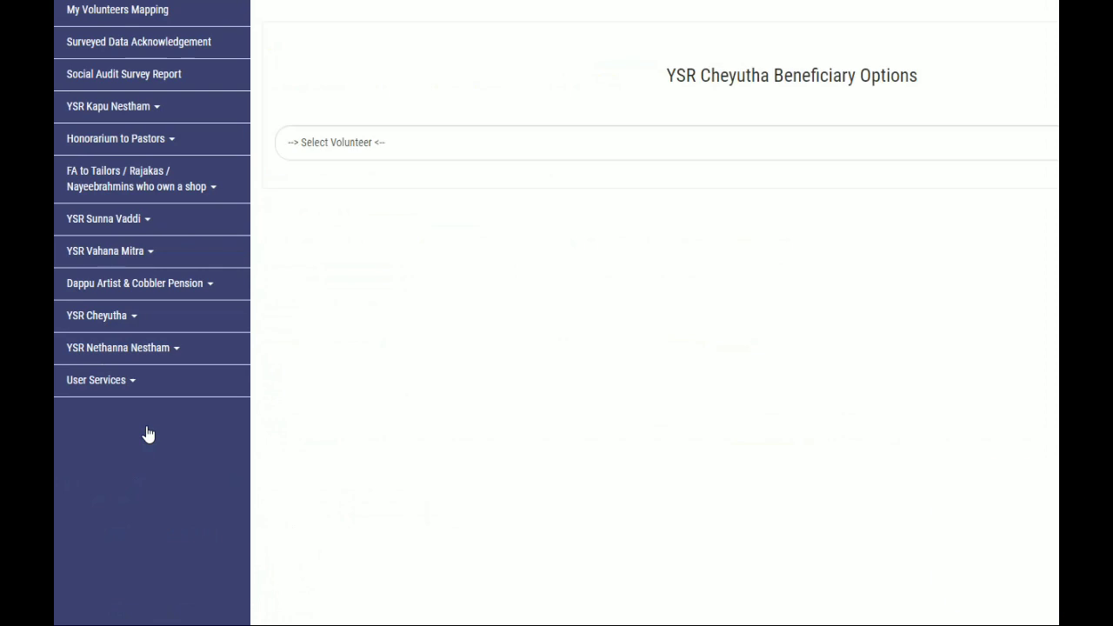
# - Choose a volunteer to load their YSR Cheyutha beneficiary options
pyautogui.click(538, 155)
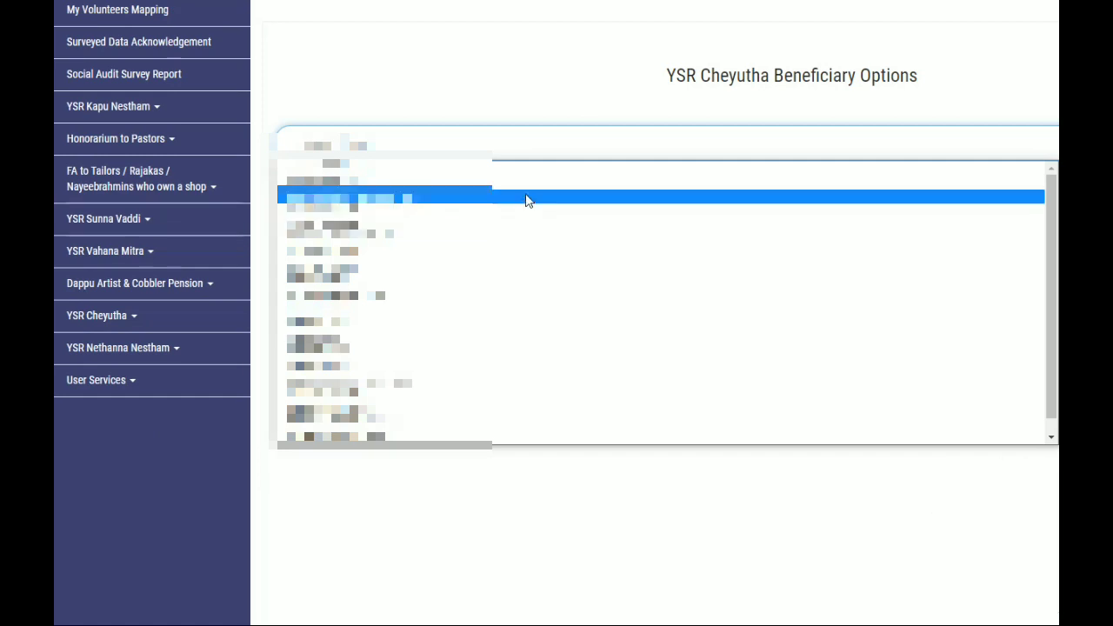
pyautogui.click(526, 198)
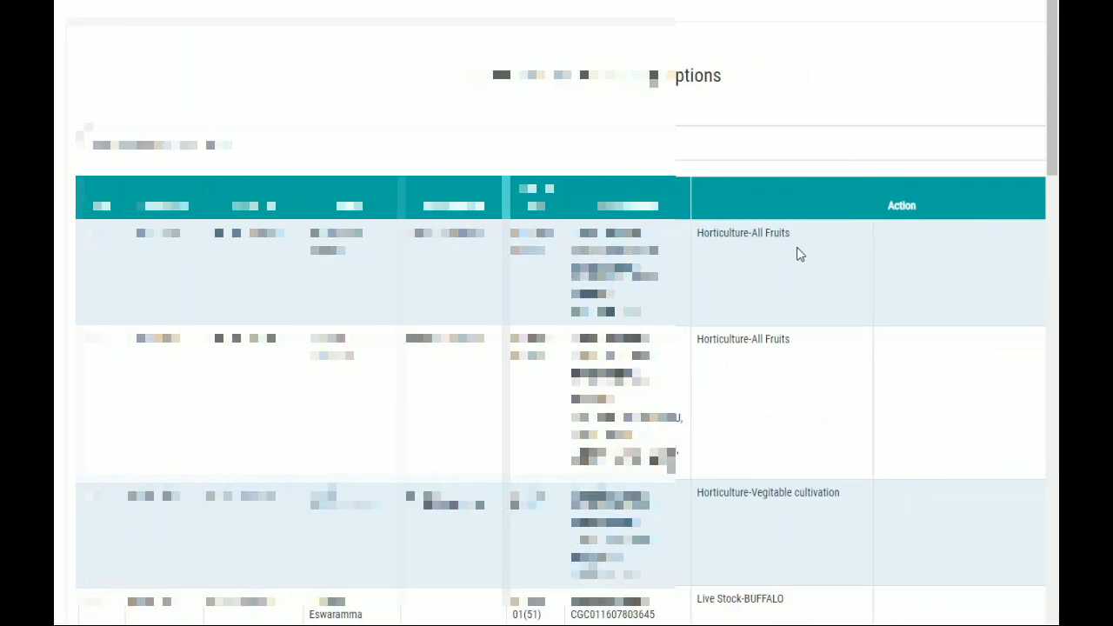
# - For the beneficiary just below the Live Stock-BUFFALO row, set the activity category to Jewellery and the sub-option to Stone
pyautogui.scroll(-1, 799, 260)
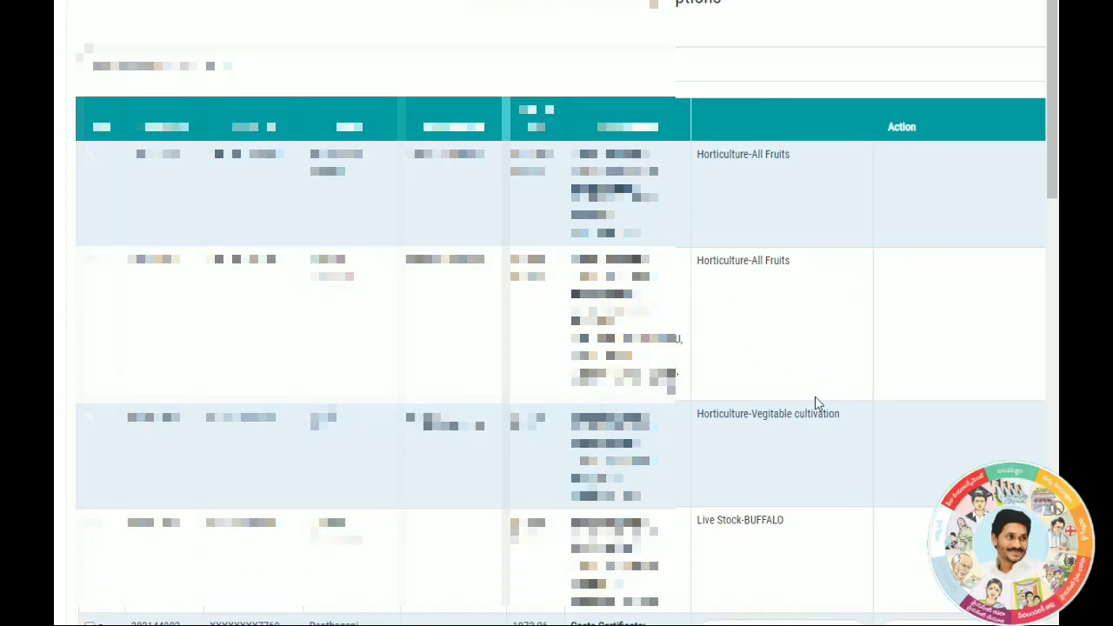
pyautogui.scroll(-1, 834, 415)
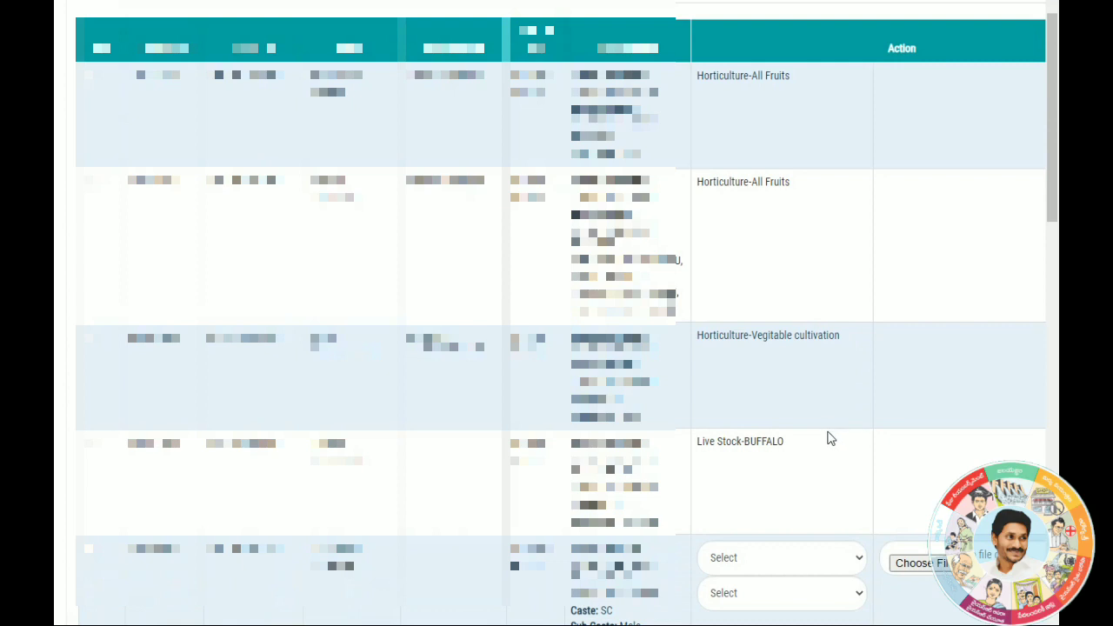
pyautogui.scroll(-1, 830, 439)
pyautogui.scroll(-1, 826, 442)
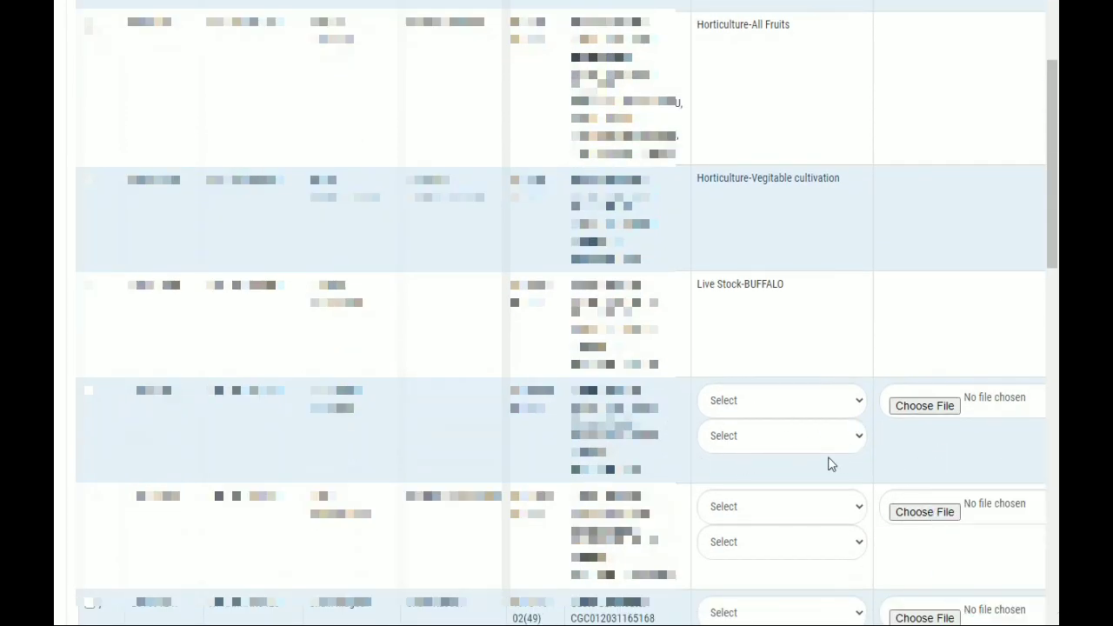
pyautogui.scroll(-1, 830, 464)
pyautogui.scroll(-1, 830, 463)
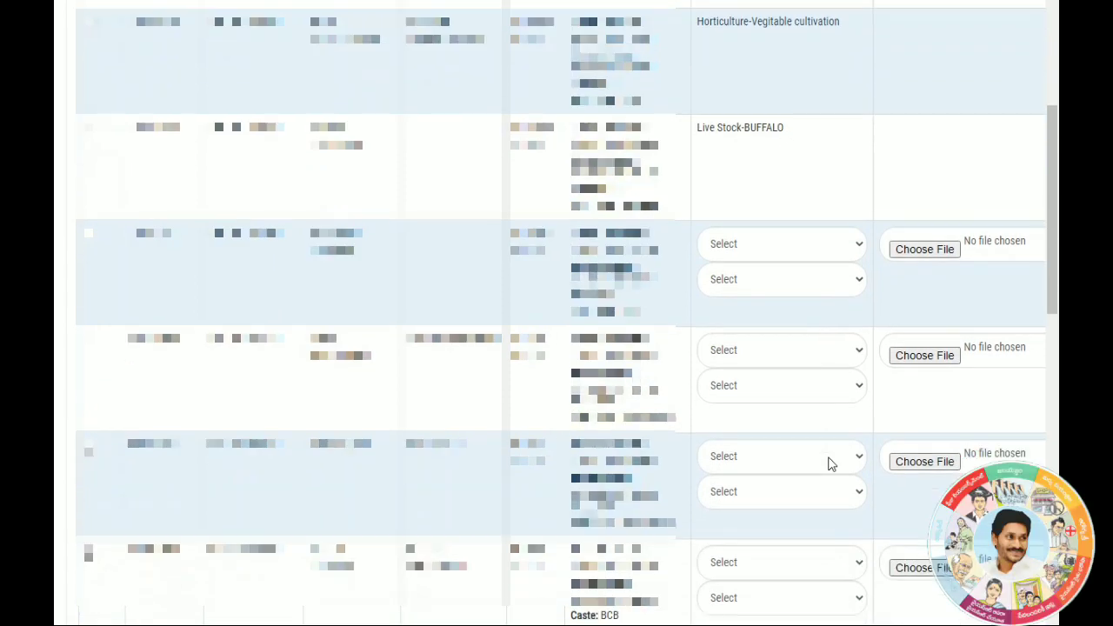
pyautogui.click(813, 246)
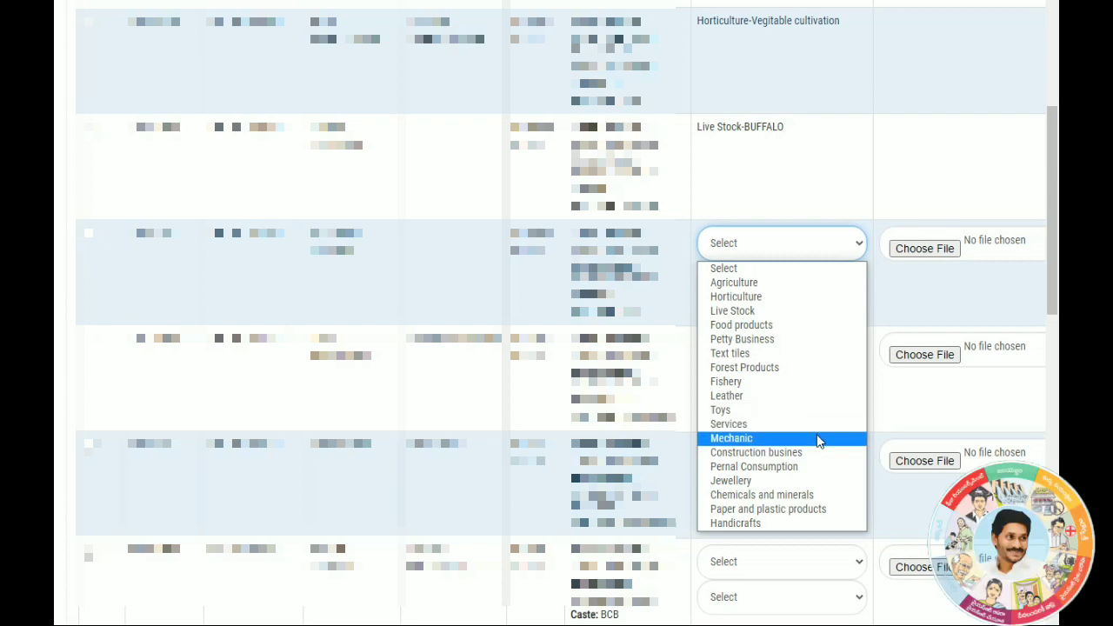
pyautogui.click(809, 489)
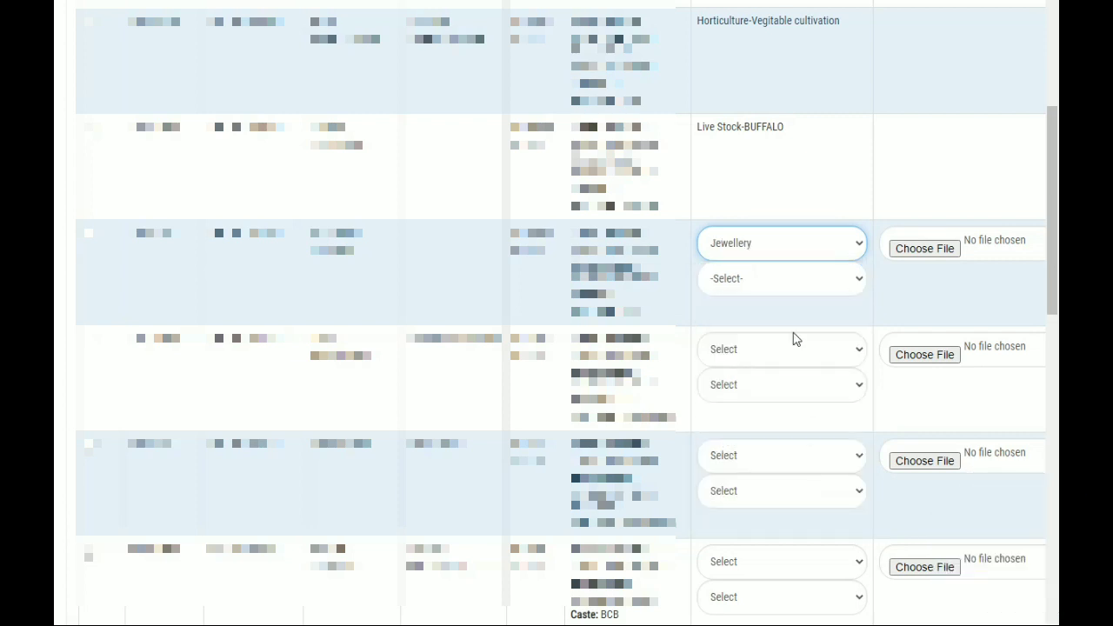
pyautogui.click(818, 287)
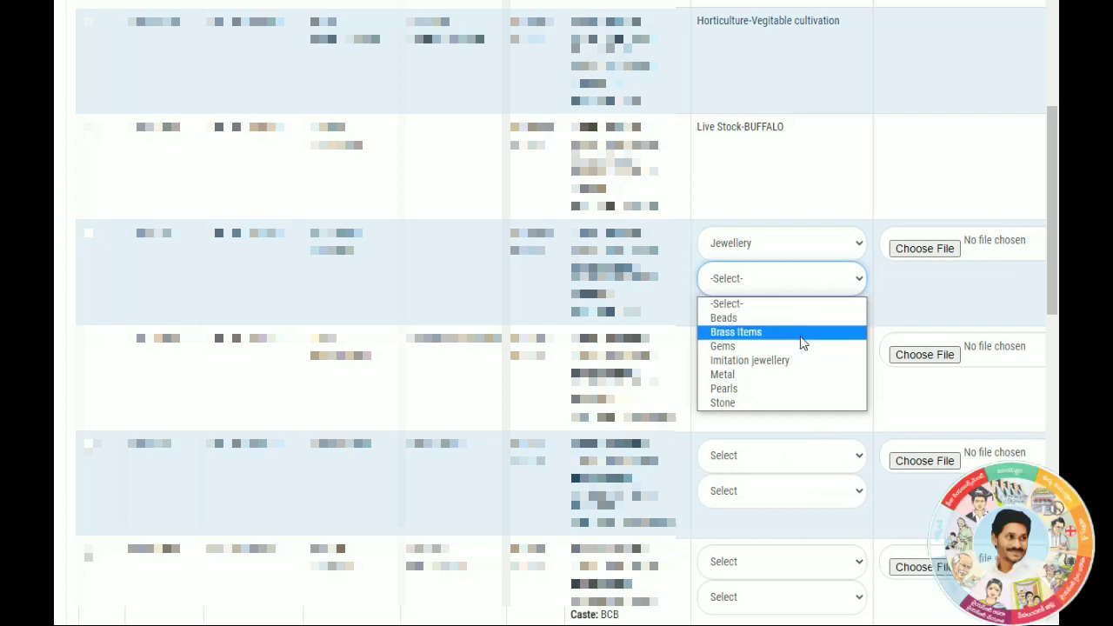
pyautogui.click(809, 402)
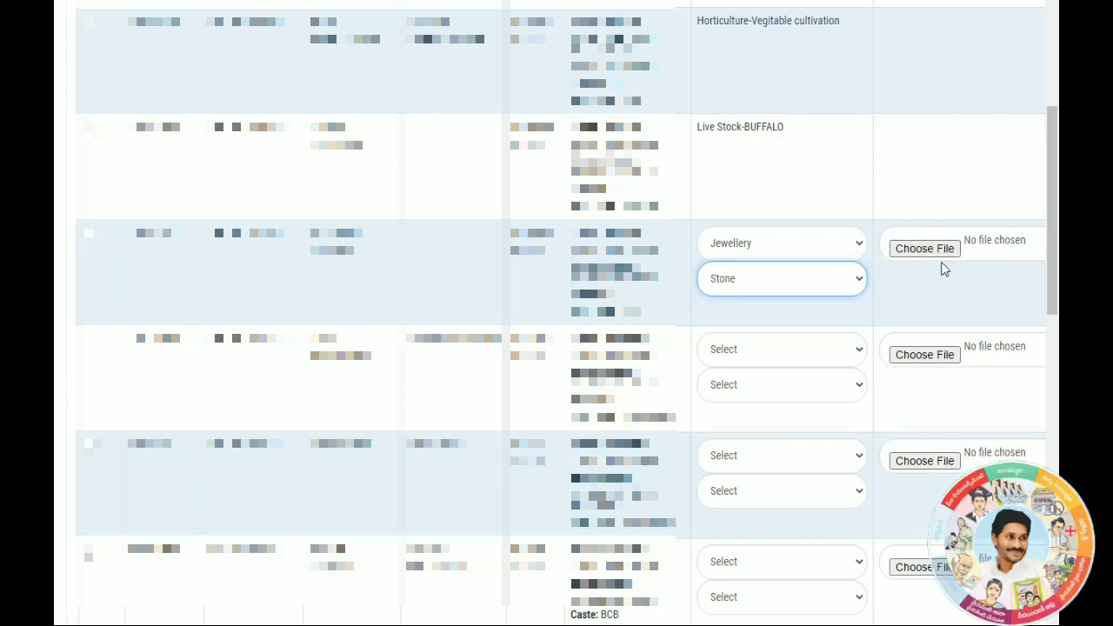
# - View the activity categories offered for the beneficiary directly below the Jewellery row
pyautogui.scroll(-2, 785, 339)
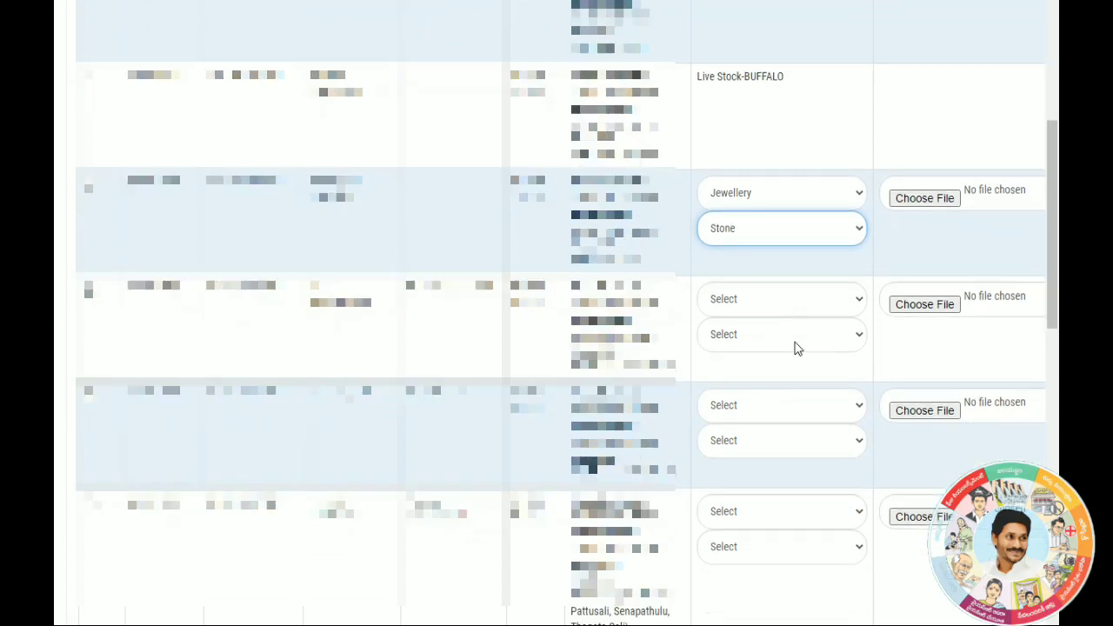
pyautogui.click(771, 275)
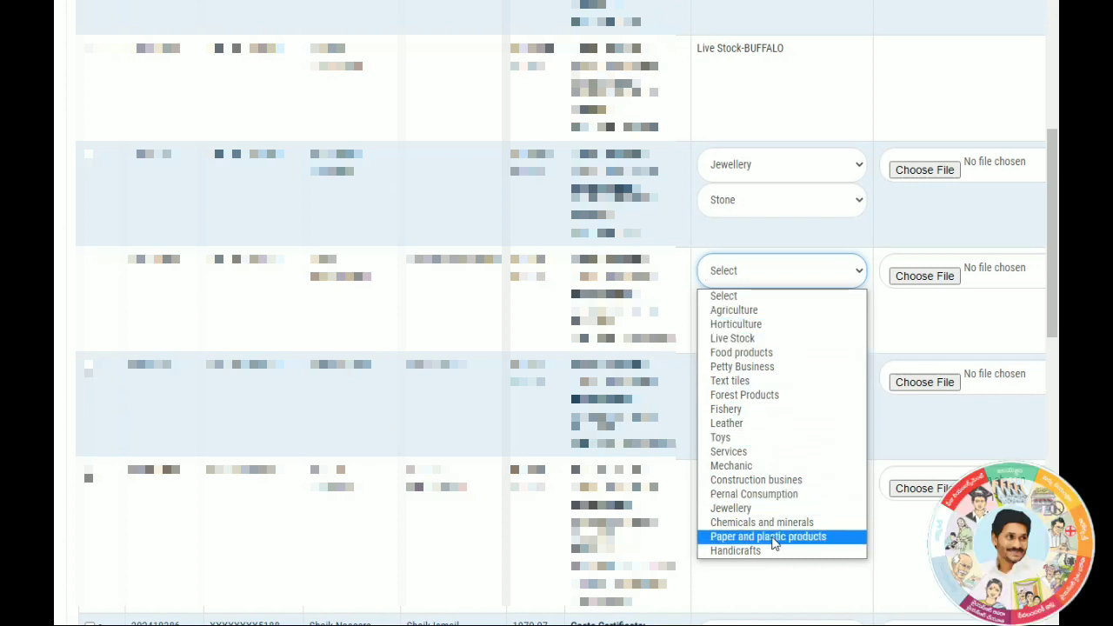
pyautogui.click(800, 279)
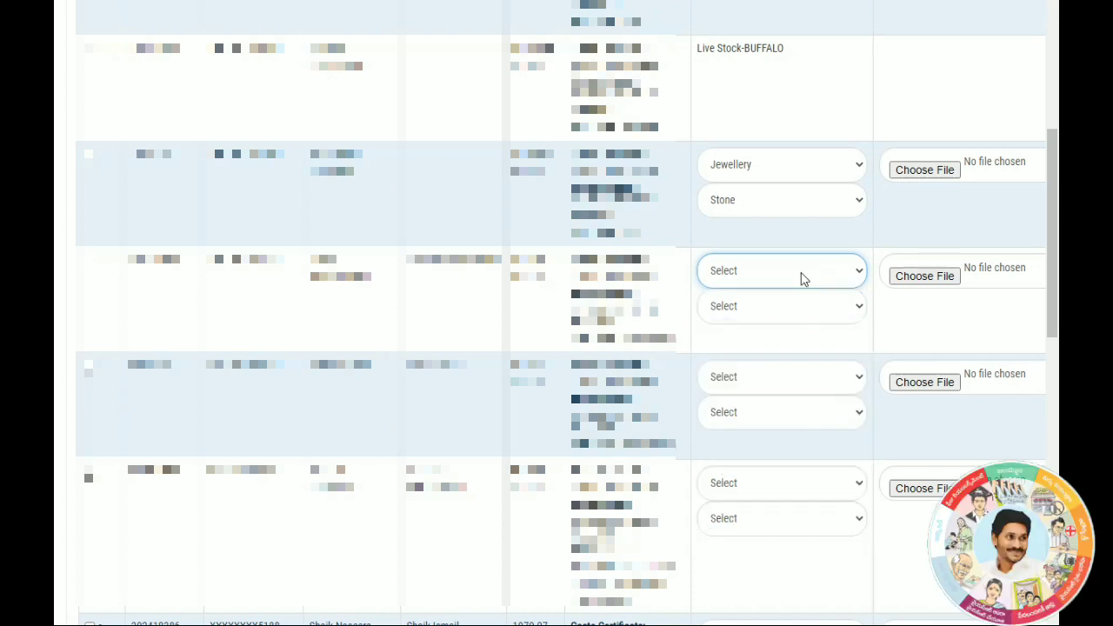
# - Set the activity category of the beneficiary two rows below the Jewellery entry to Agriculture and view its crop options
pyautogui.click(772, 380)
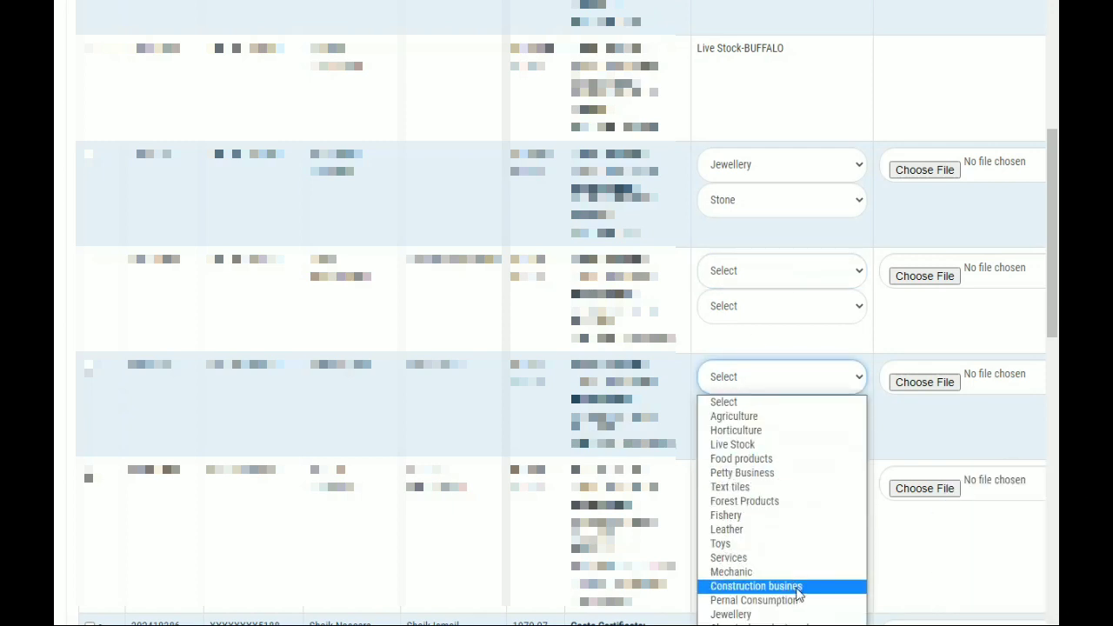
pyautogui.scroll(-2, 822, 333)
pyautogui.click(780, 255)
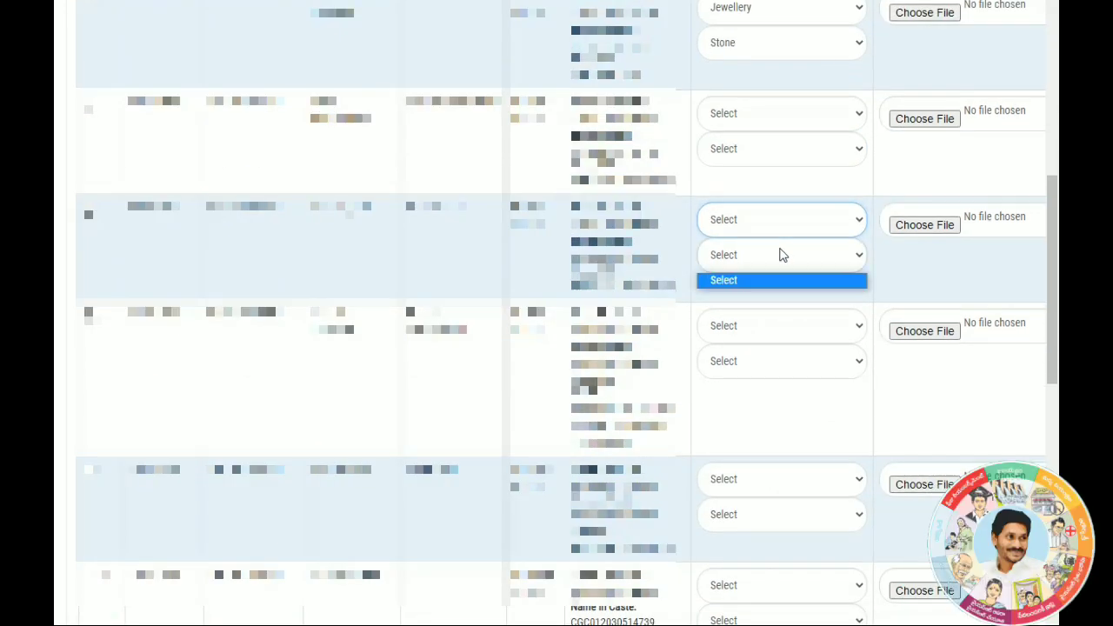
pyautogui.click(799, 219)
pyautogui.click(800, 219)
pyautogui.click(794, 260)
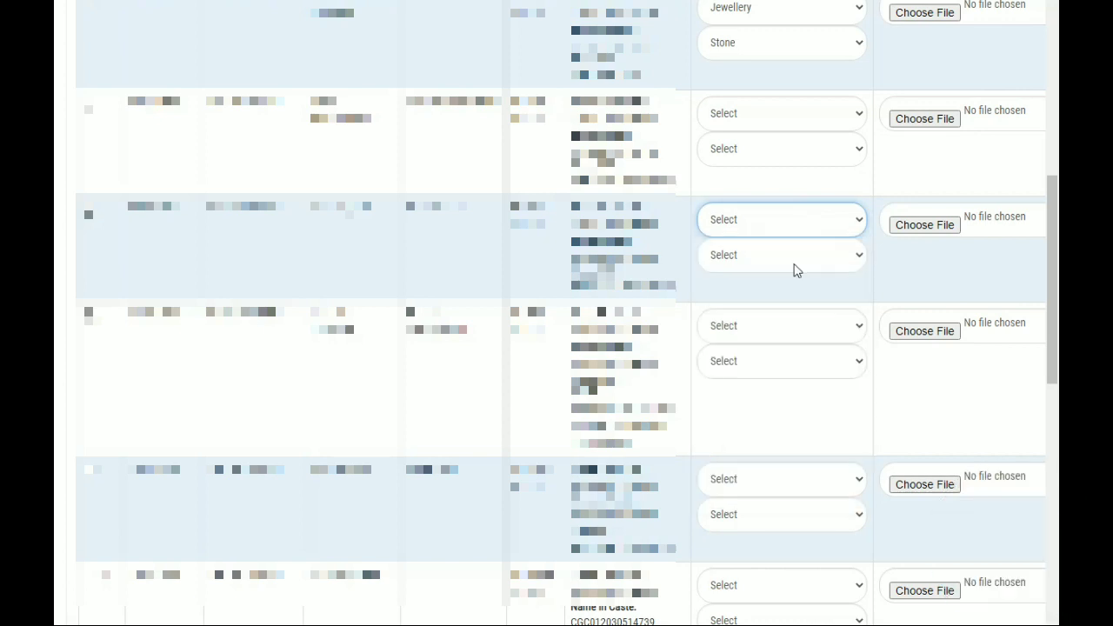
pyautogui.click(800, 254)
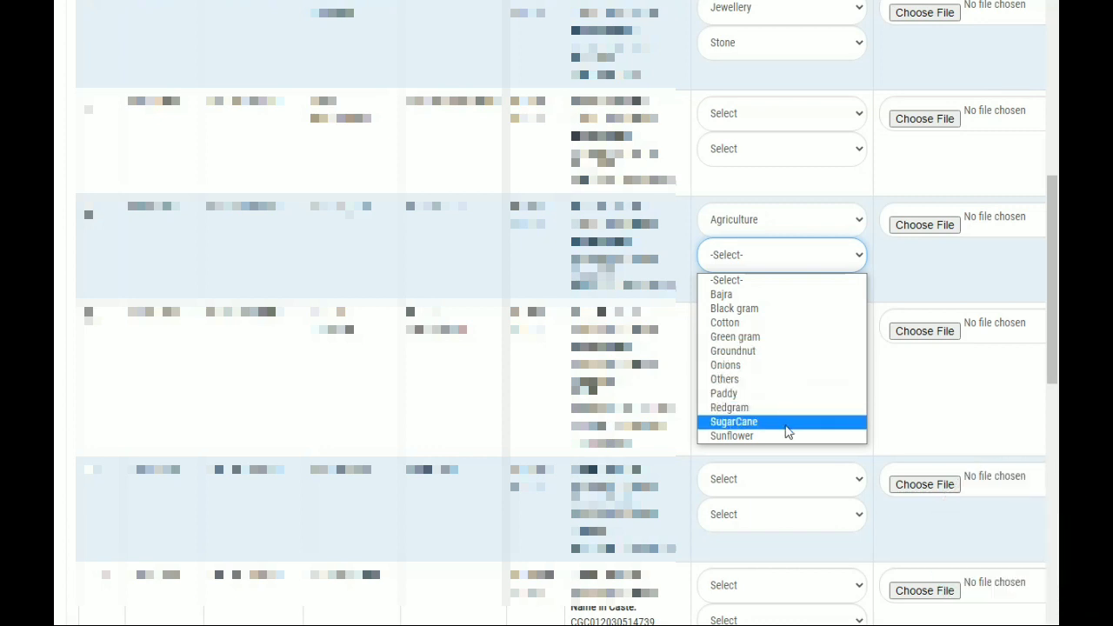
pyautogui.click(913, 403)
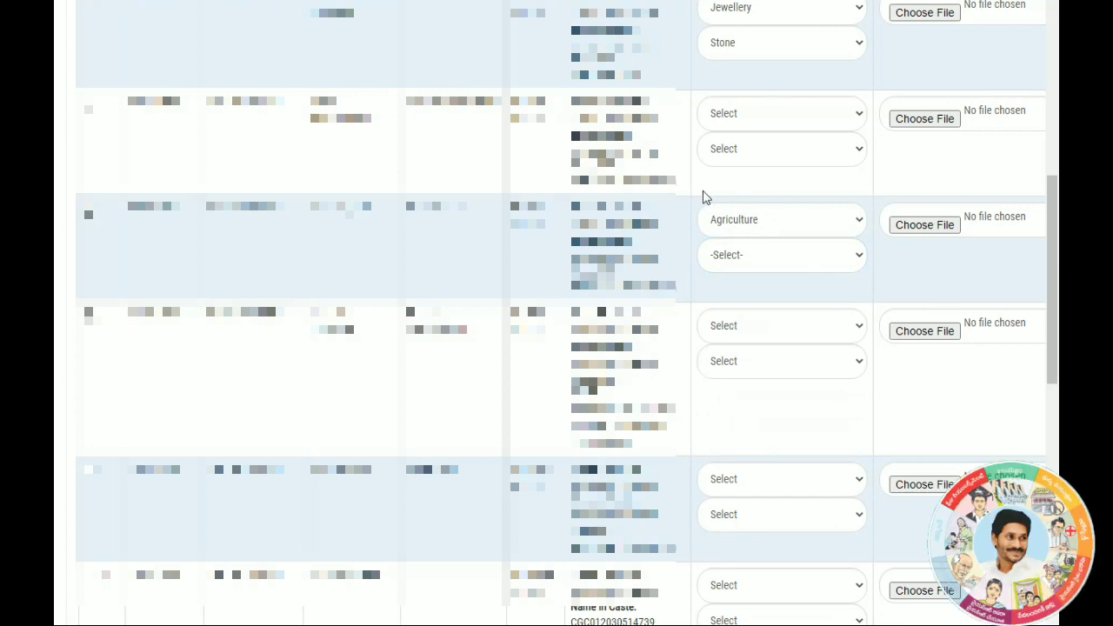
# - Clear the checkboxes of the last two beneficiaries at the end of the list
pyautogui.scroll(-1, 831, 435)
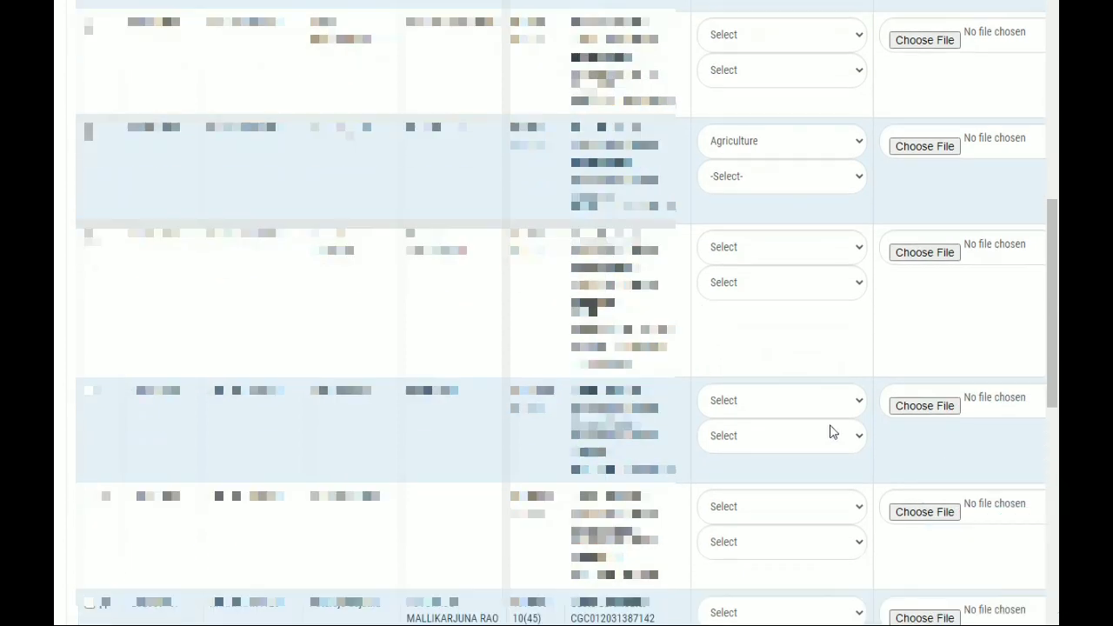
pyautogui.scroll(-2, 823, 426)
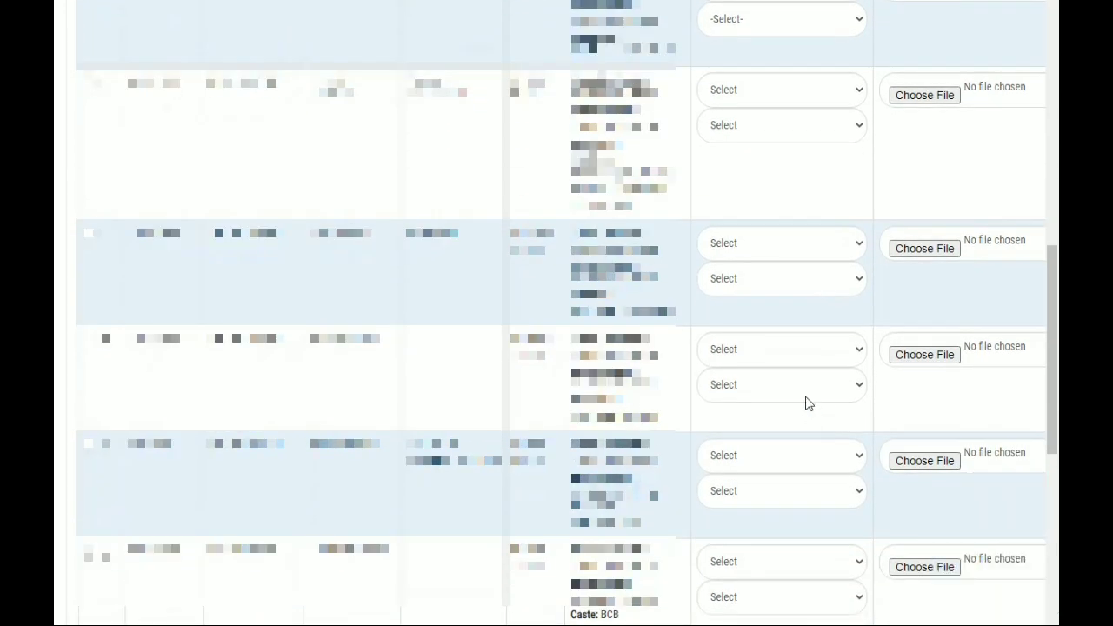
pyautogui.scroll(-3, 811, 405)
pyautogui.scroll(-2, 813, 408)
pyautogui.scroll(-2, 818, 411)
pyautogui.scroll(-2, 822, 414)
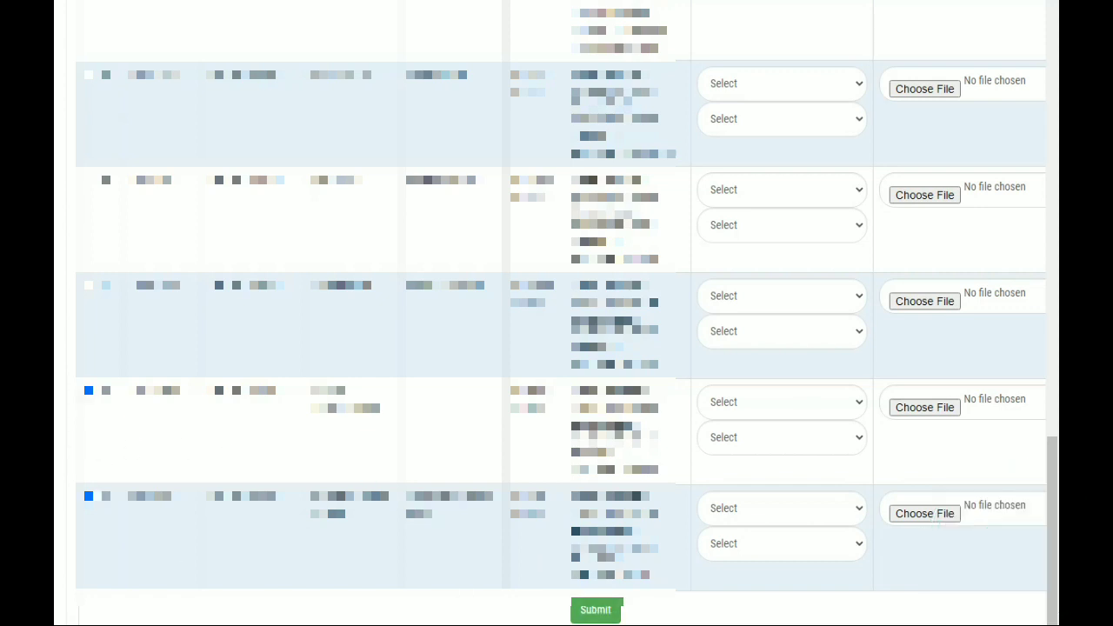
pyautogui.click(88, 496)
pyautogui.click(88, 391)
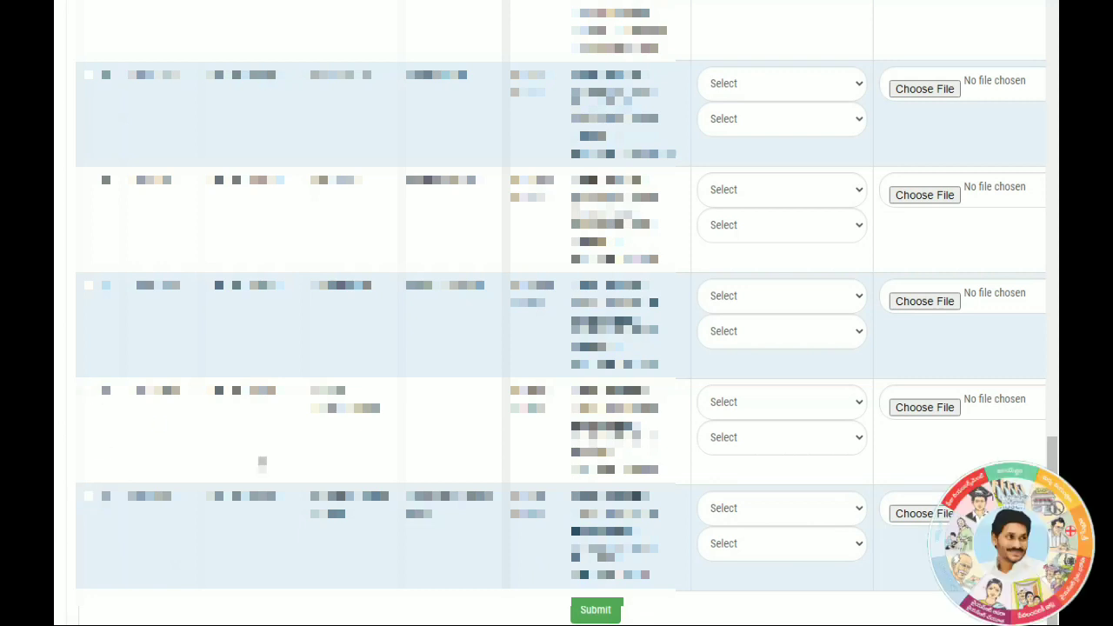
pyautogui.click(800, 520)
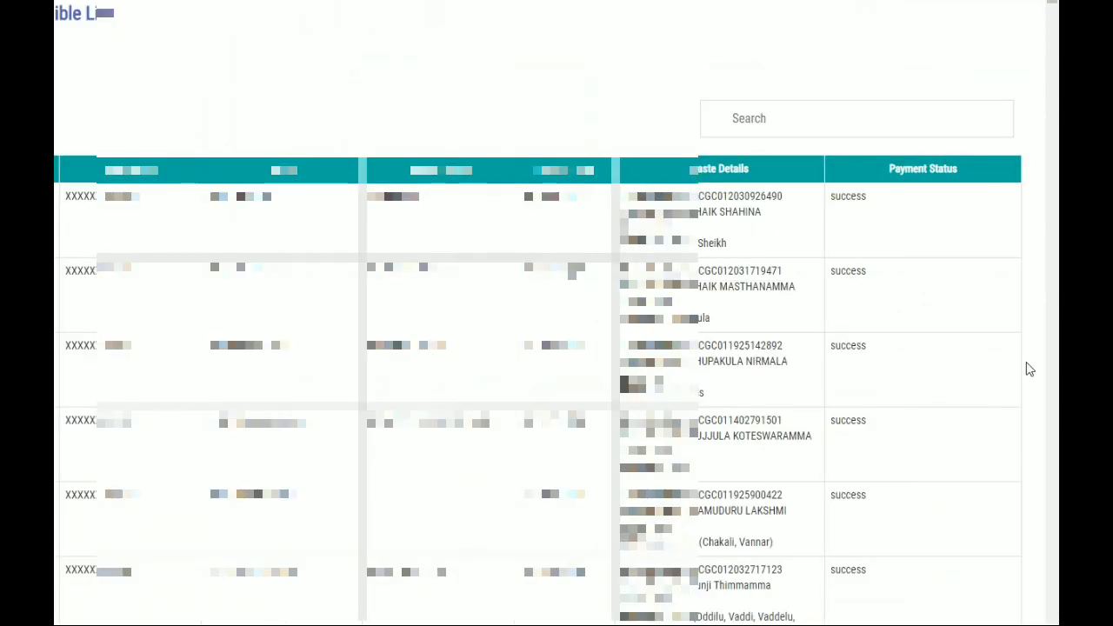
# - Look through the Payment Status column of the eligible beneficiaries list for failed payments
pyautogui.scroll(-3, 1028, 369)
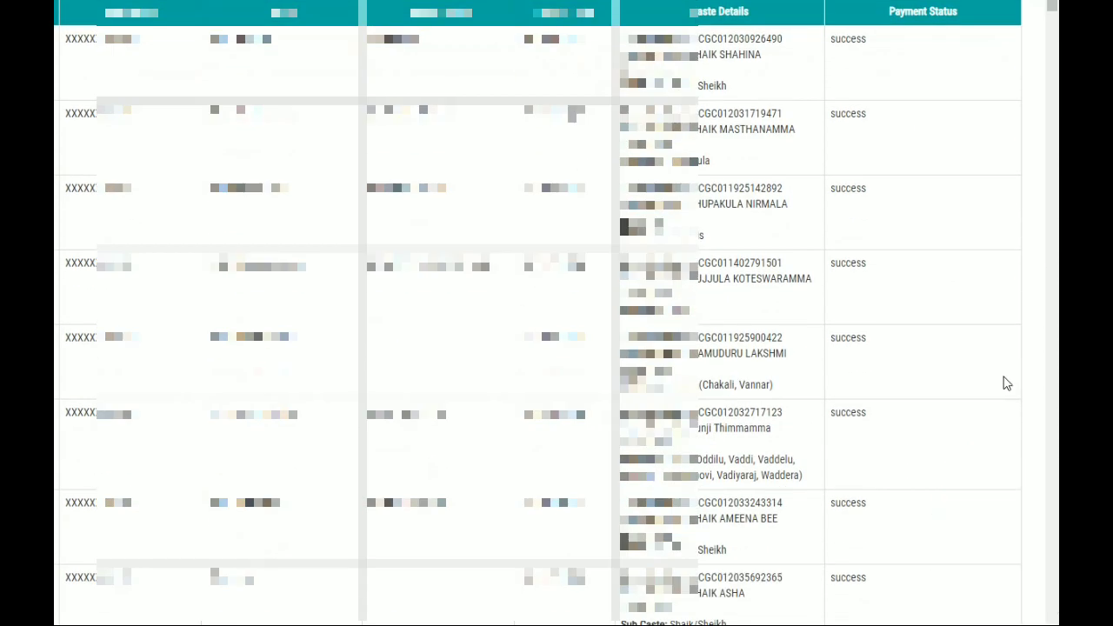
pyautogui.scroll(-8, 1006, 382)
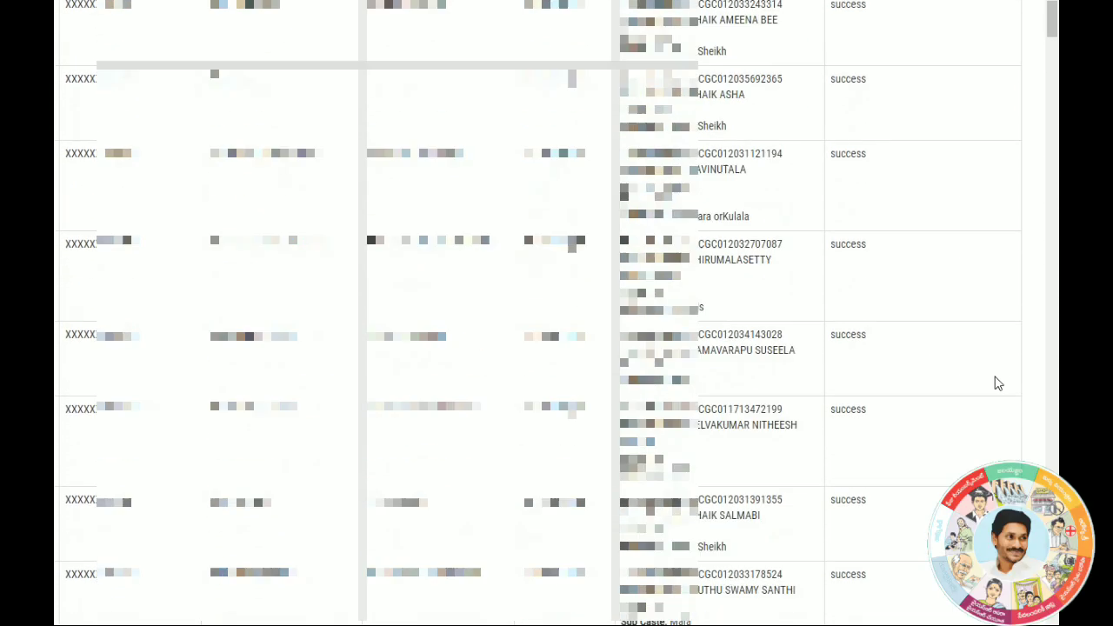
pyautogui.scroll(-10, 998, 383)
pyautogui.scroll(-12, 995, 383)
pyautogui.scroll(-6, 996, 383)
pyautogui.scroll(-8, 995, 383)
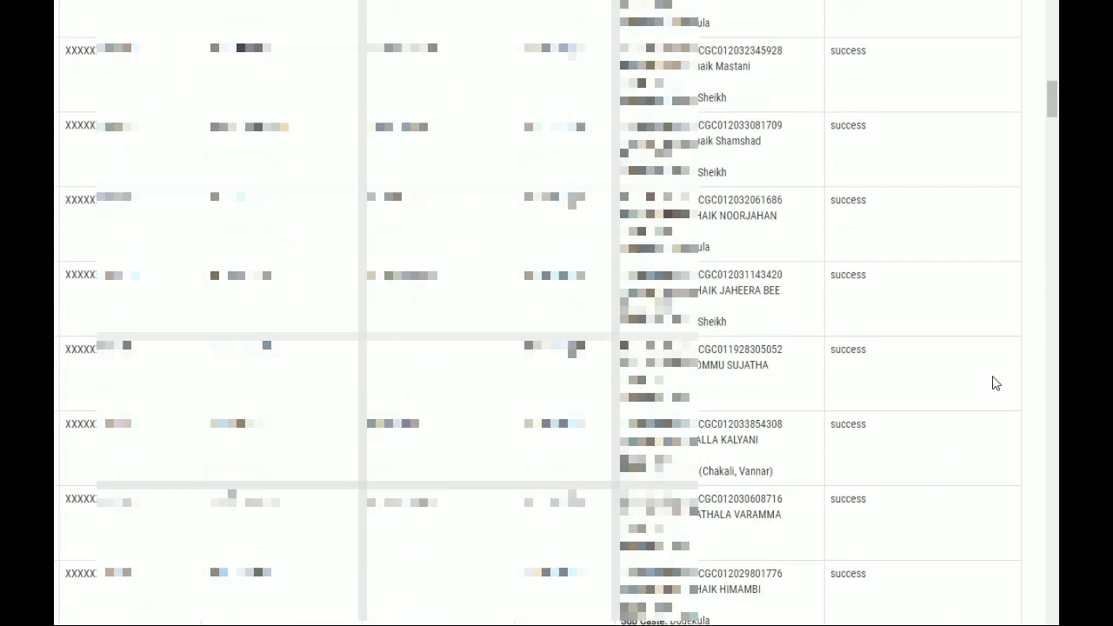
pyautogui.scroll(-6, 995, 384)
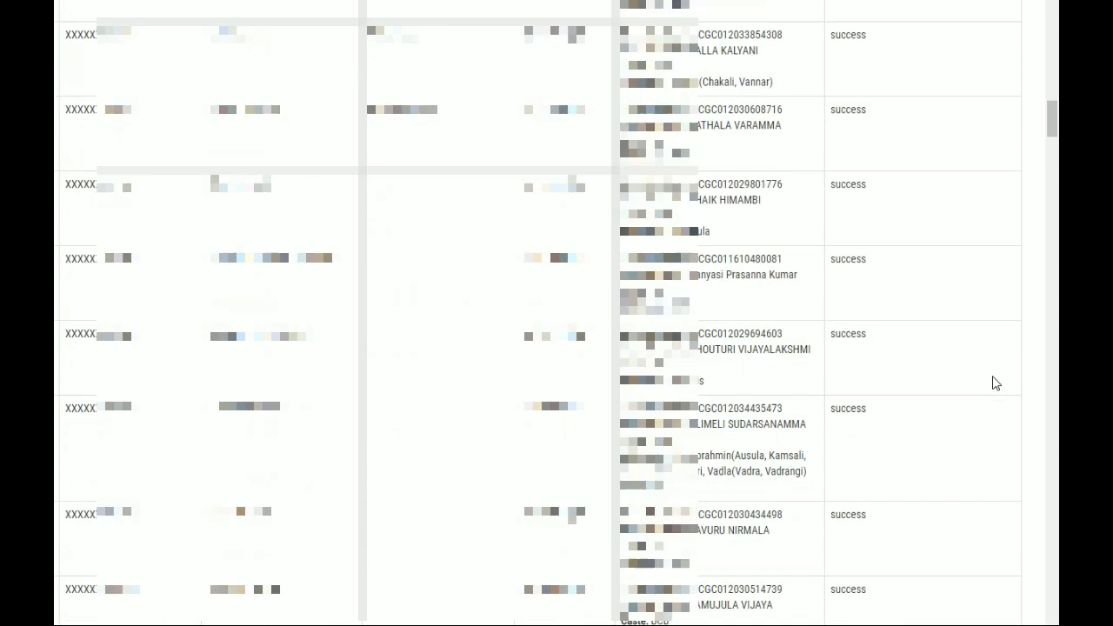
pyautogui.scroll(-5, 995, 383)
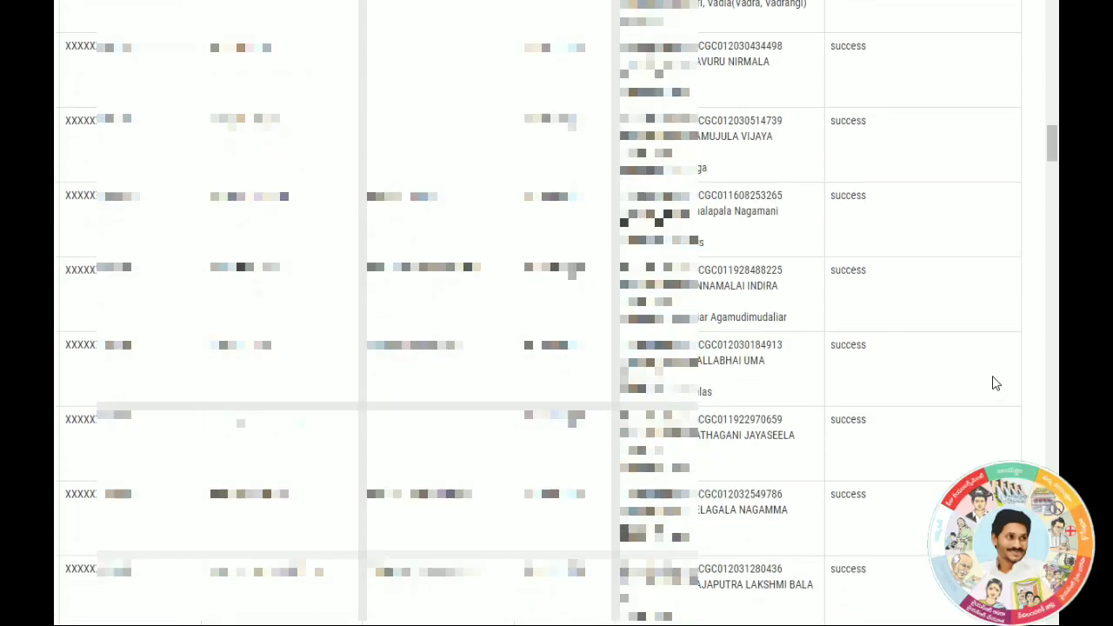
pyautogui.scroll(-10, 996, 383)
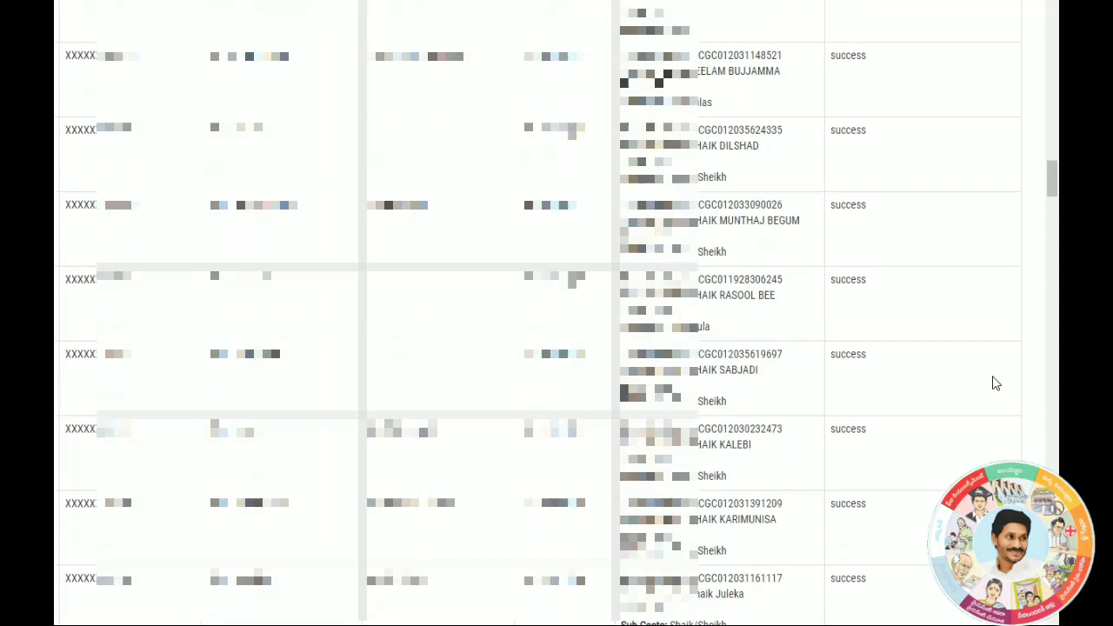
pyautogui.scroll(-9, 996, 383)
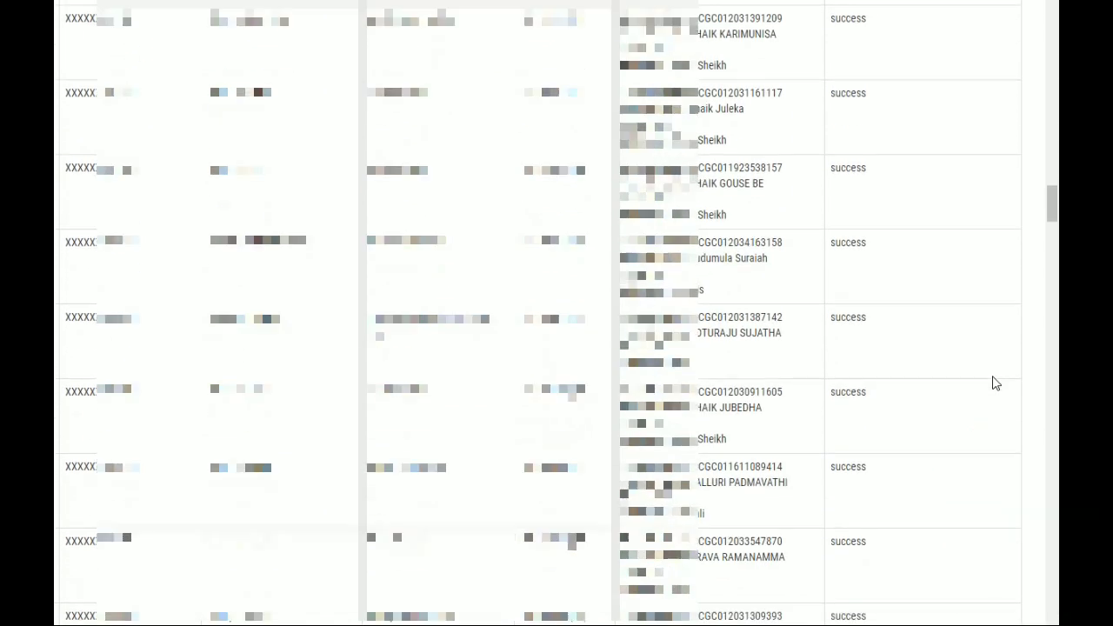
pyautogui.scroll(-7, 995, 383)
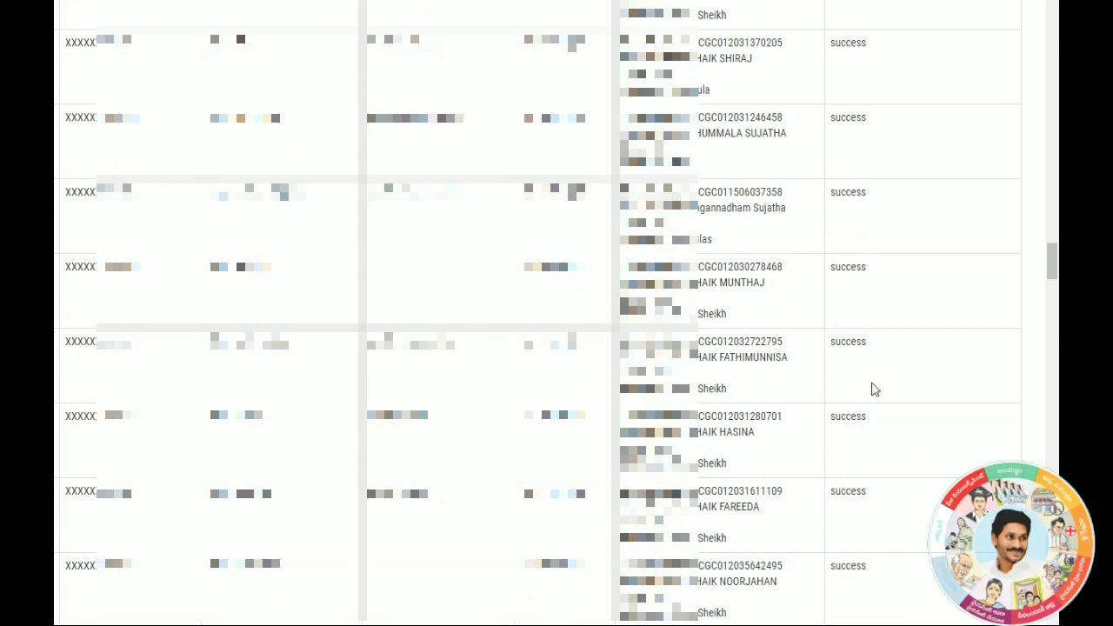
pyautogui.scroll(-7, 887, 398)
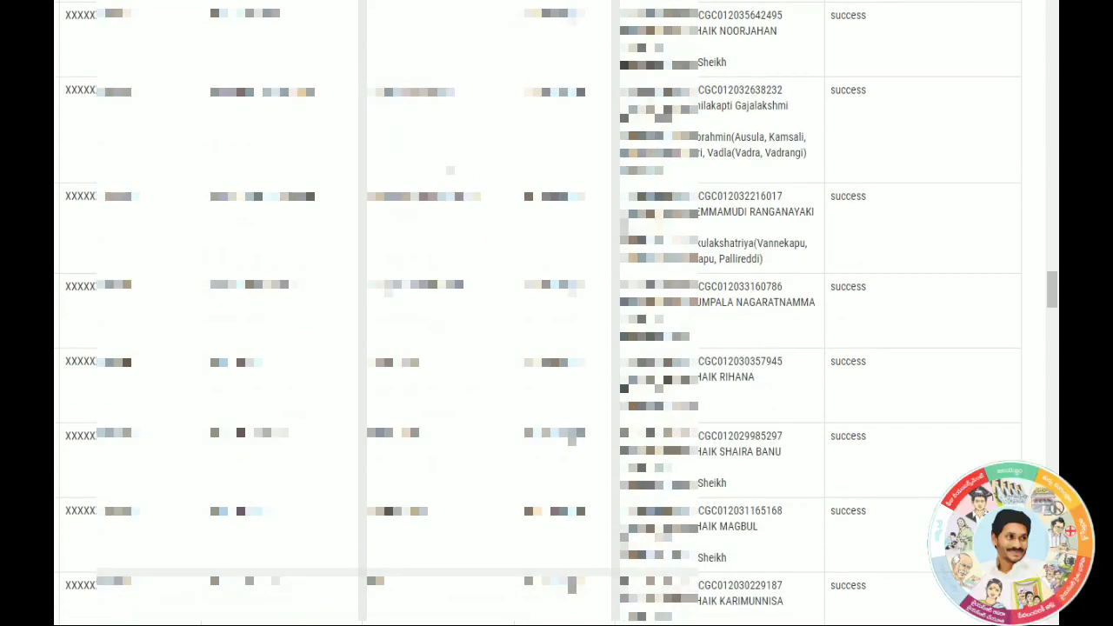
pyautogui.scroll(-7, 353, 82)
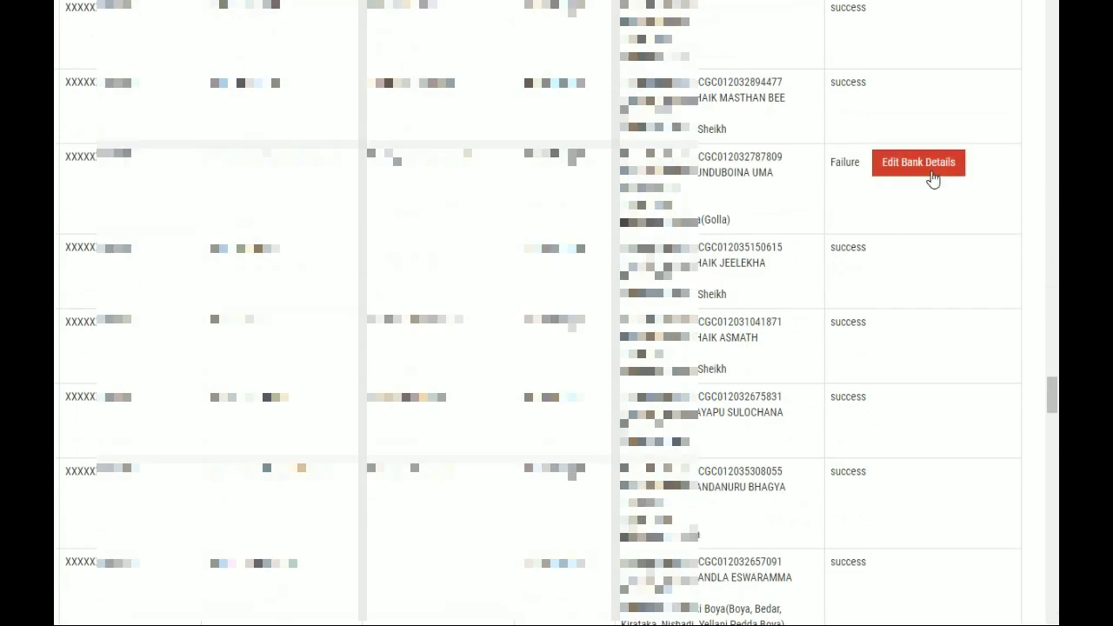